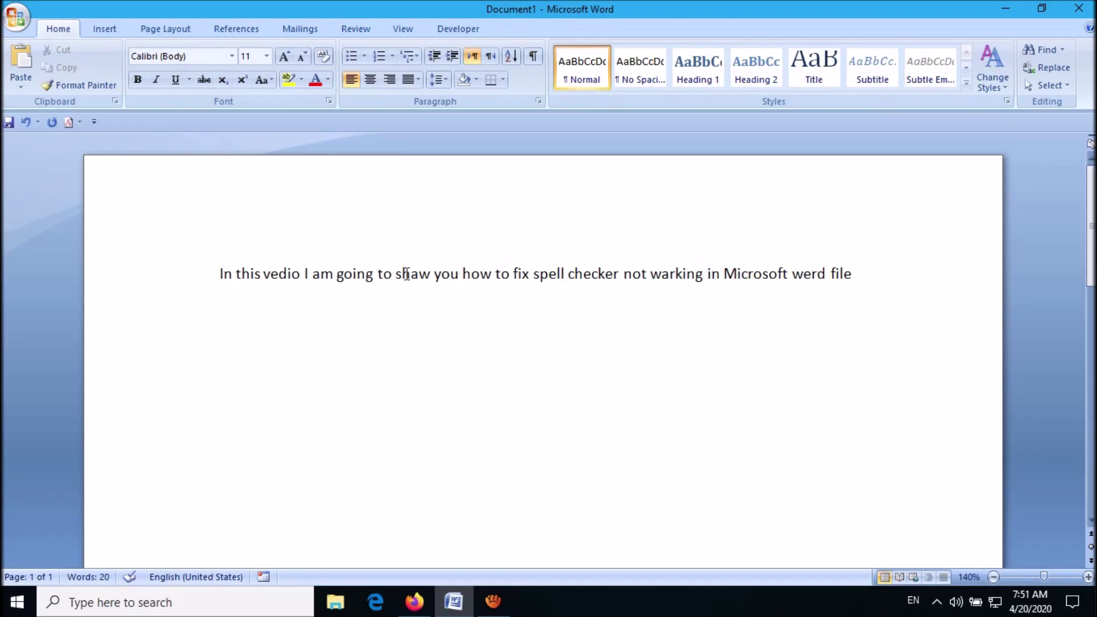
With the cursor in the misspelled sentence, bring up Review > Set Language showing English (United States)
drag(216, 272, 939, 322)
click(550, 277)
click(356, 29)
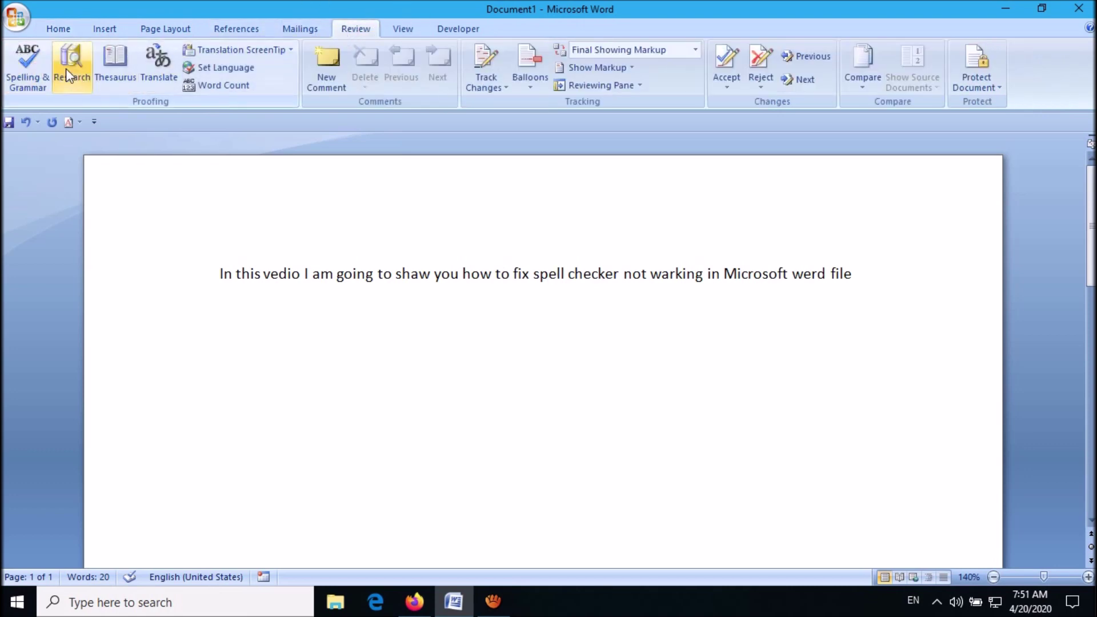
click(225, 68)
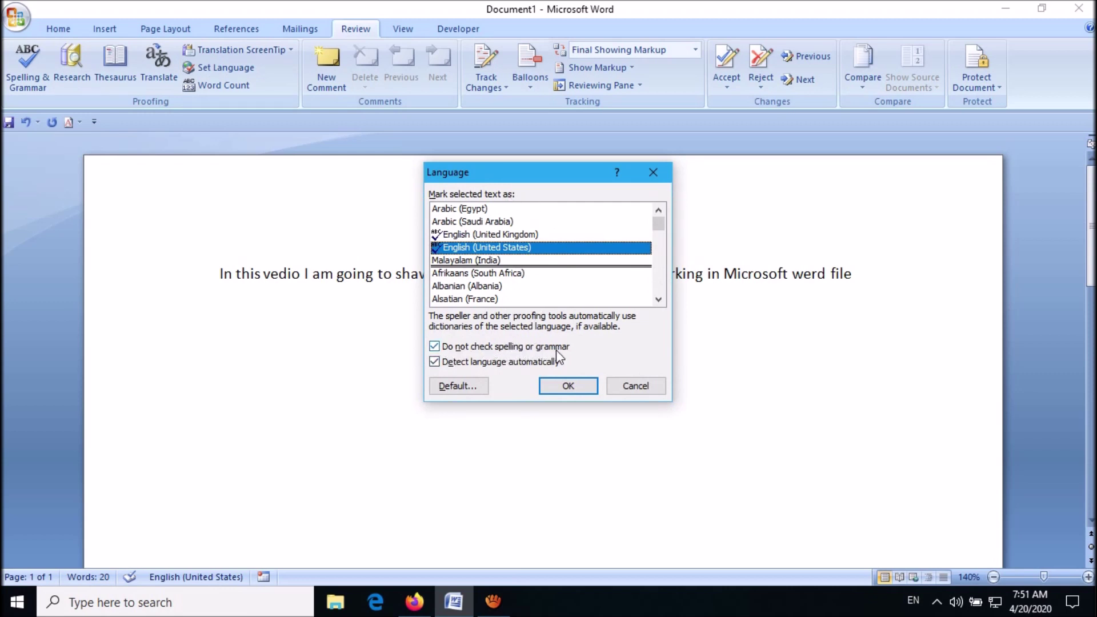
Untick 'Do not check spelling or grammar', confirm with OK, and bring up the Office menu
click(435, 346)
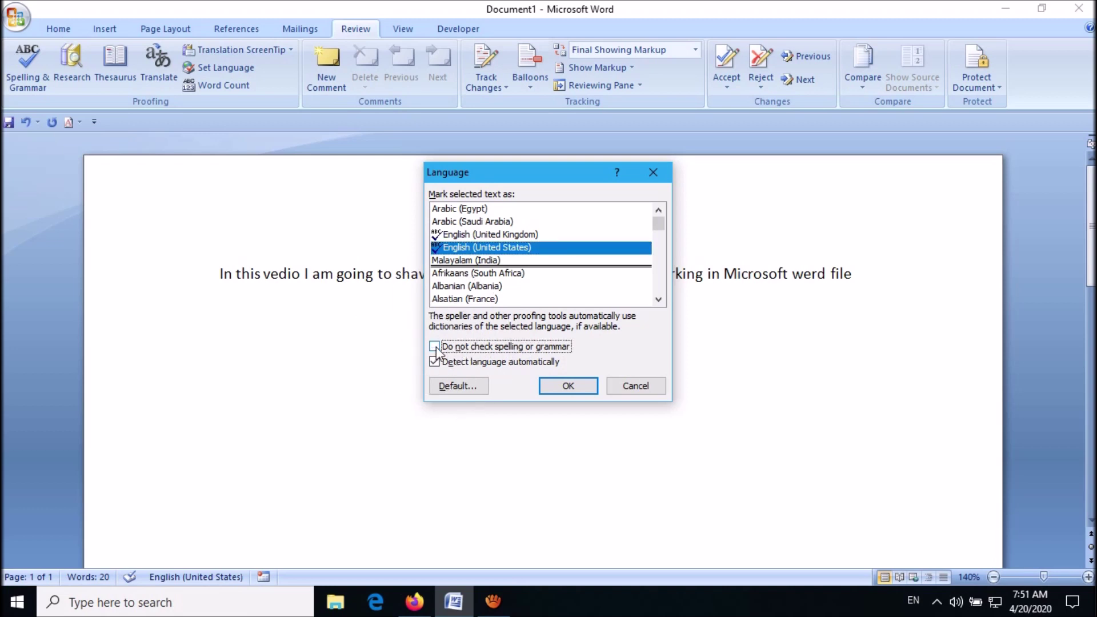
click(570, 386)
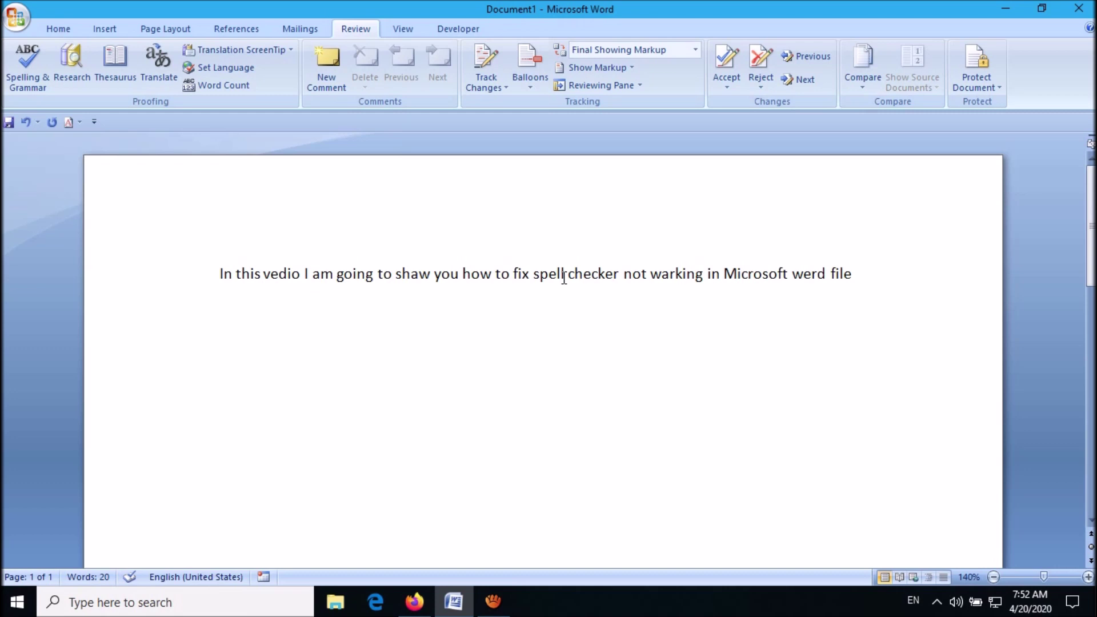
click(17, 15)
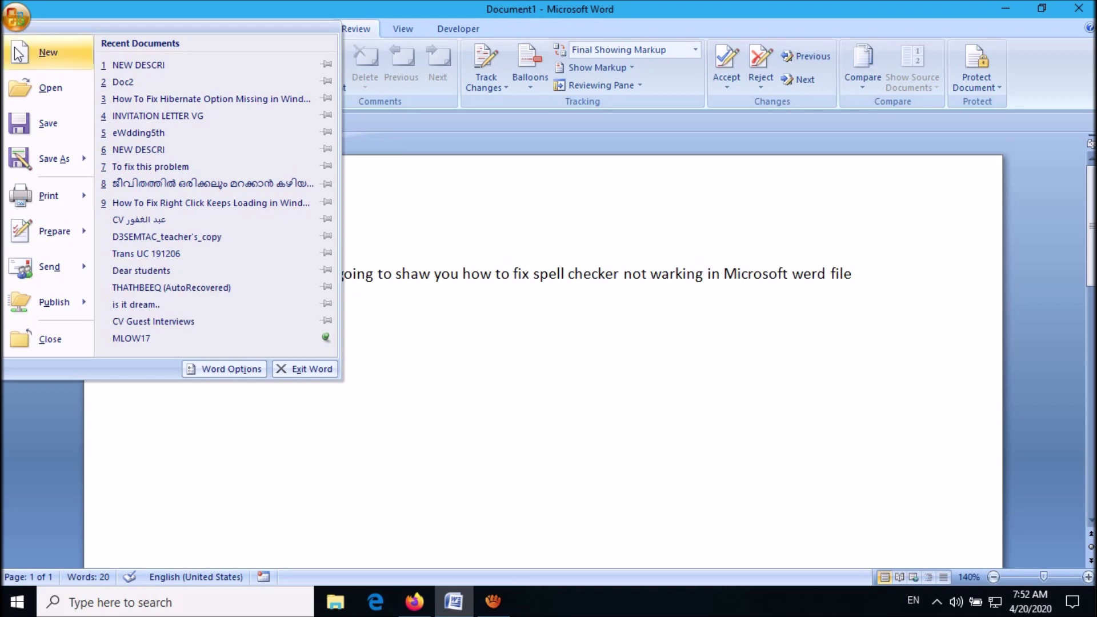
Review Word Options > Proofing with document-only exceptions unticked and confirm with OK
click(241, 375)
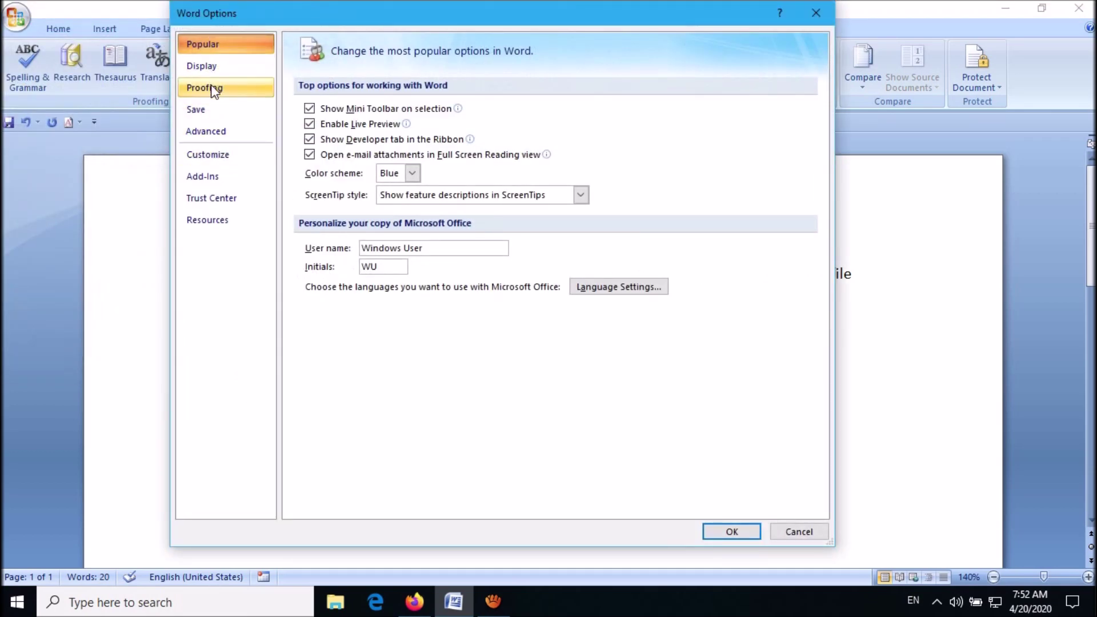
click(222, 95)
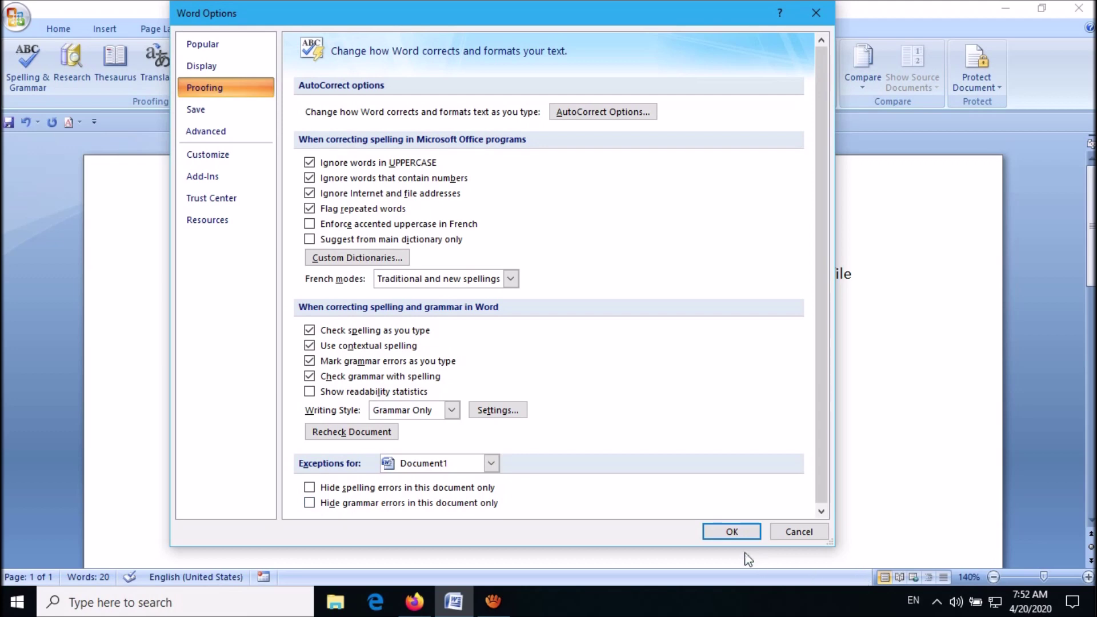
click(731, 532)
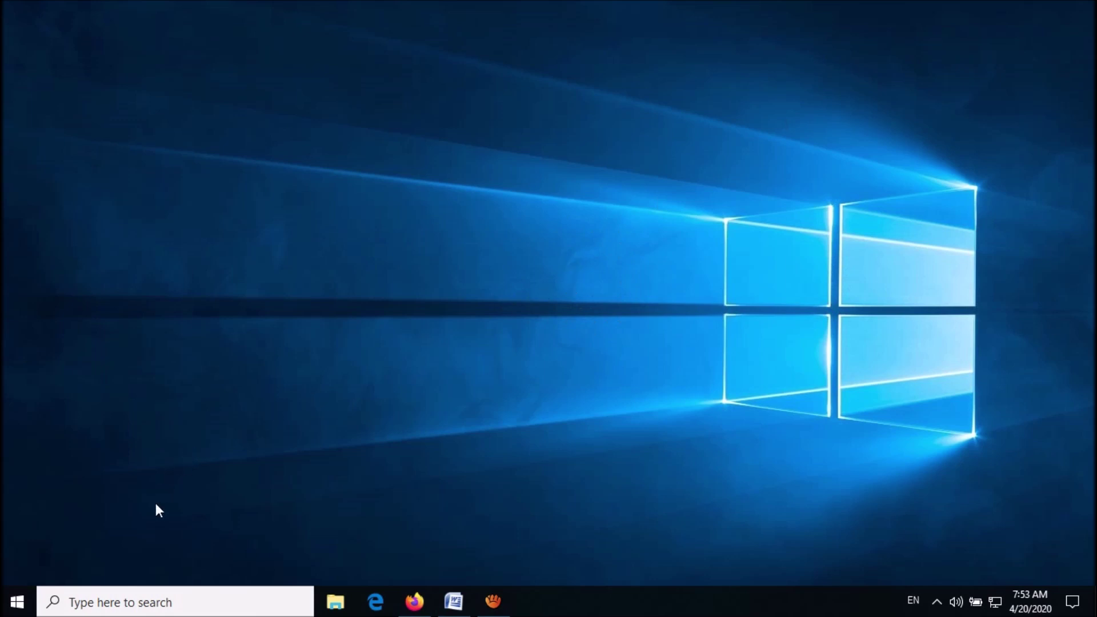
Launch Control Panel from Start search and keep View by set to Large icons
click(120, 602)
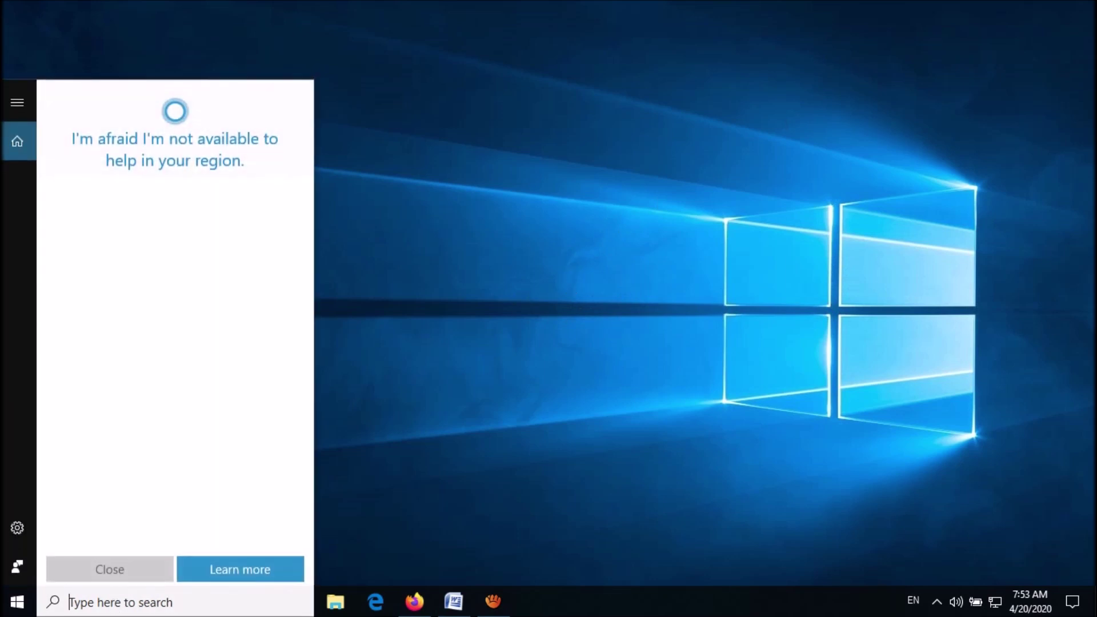
text(control)
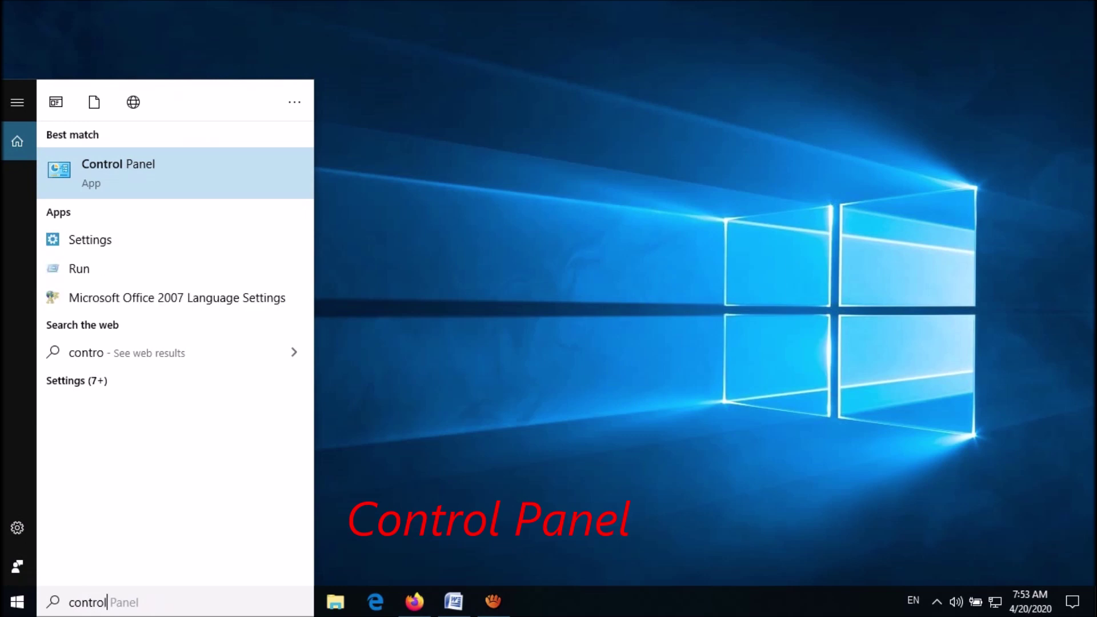
text( panel)
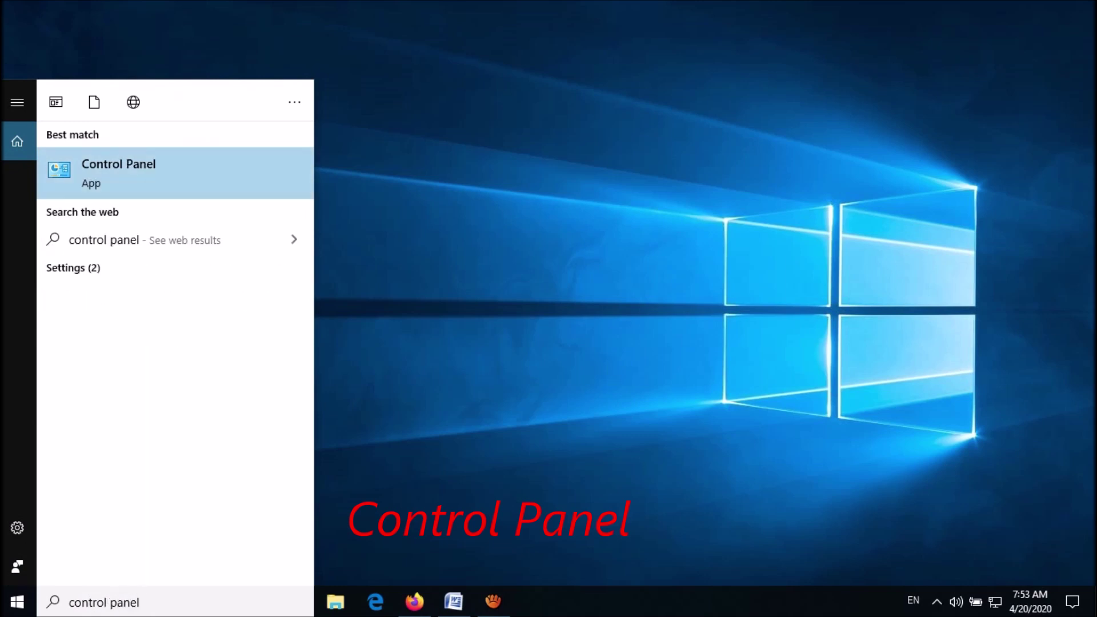
key(Return)
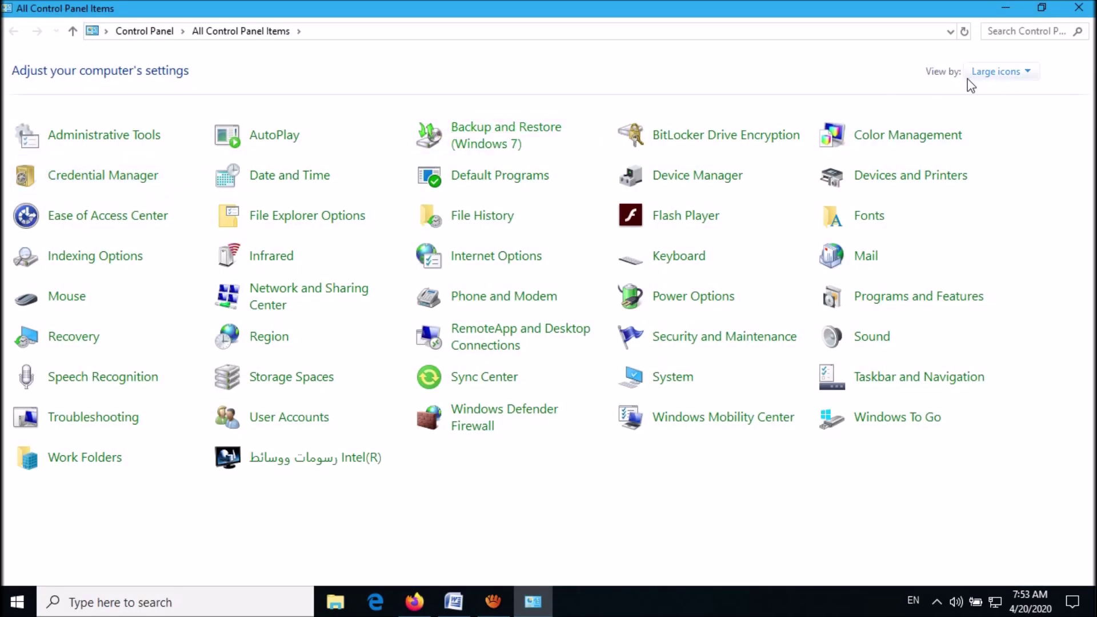
click(999, 71)
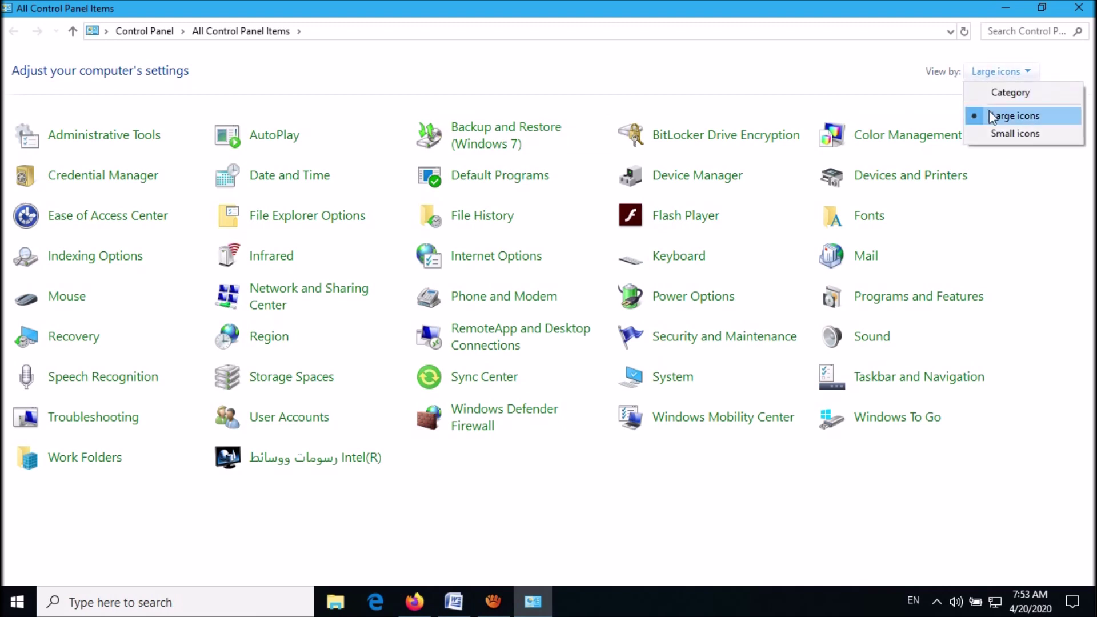
click(990, 115)
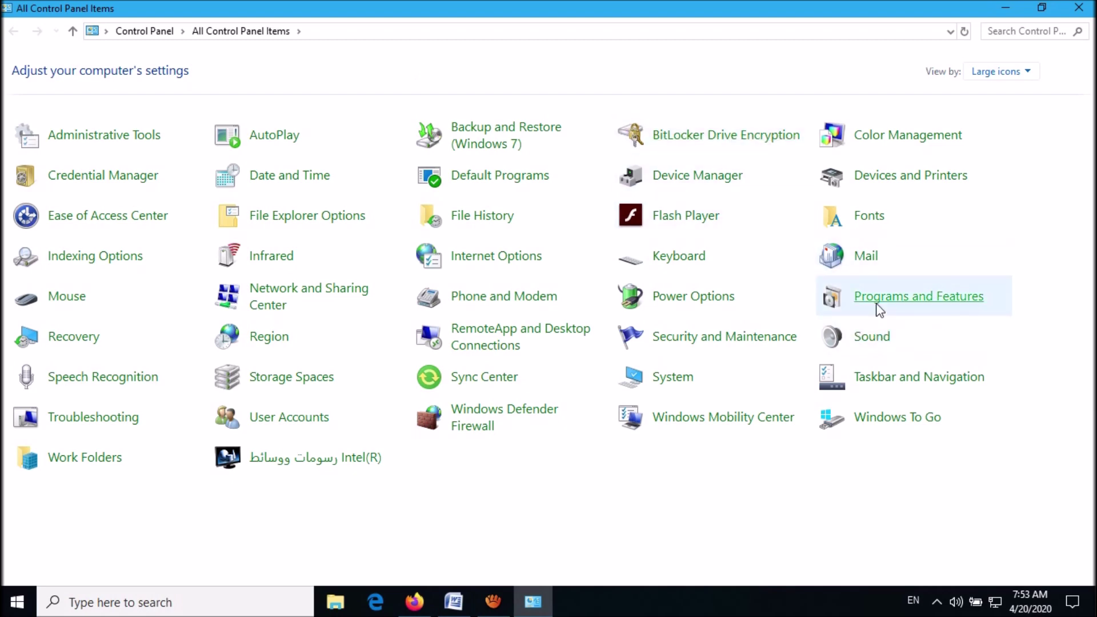
In Programs and Features, start Change on Microsoft Office Enterprise 2007
click(878, 310)
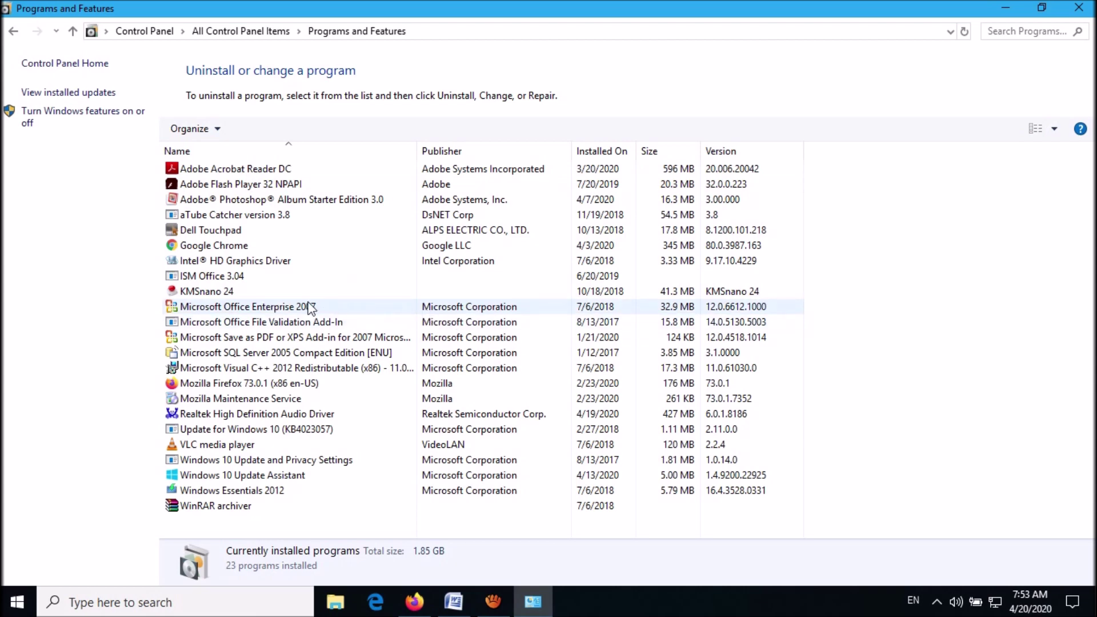
click(300, 309)
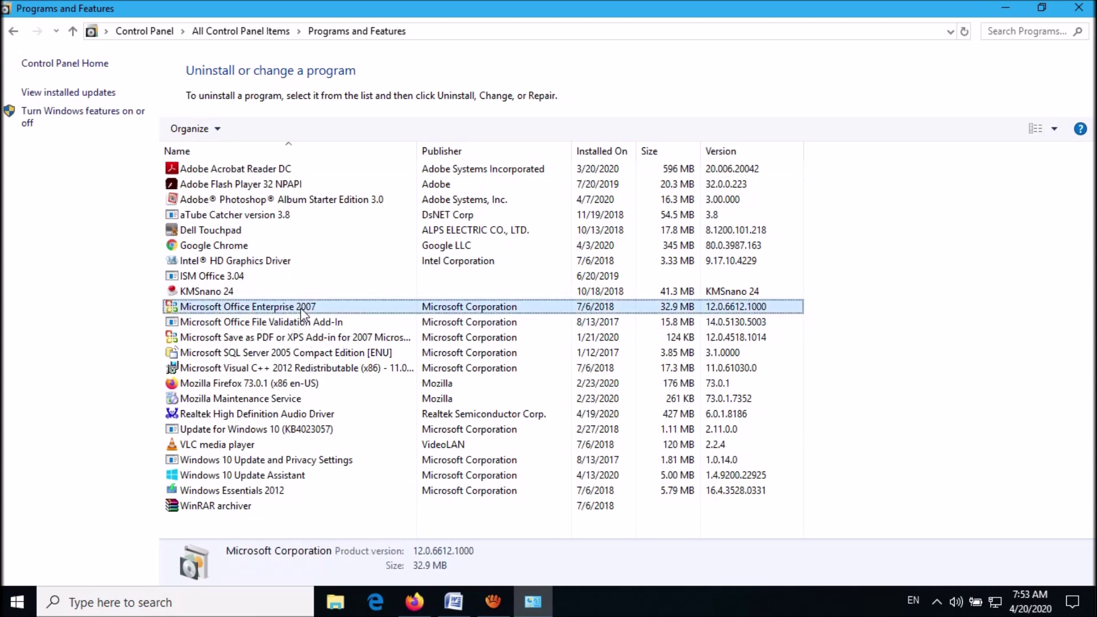
right_click(302, 310)
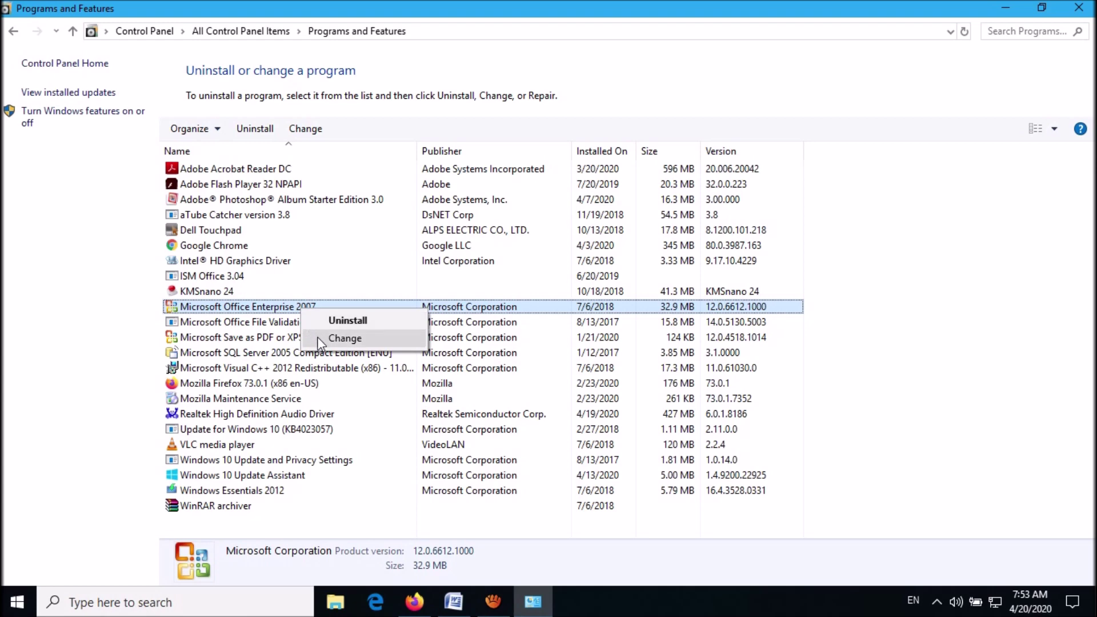
click(348, 340)
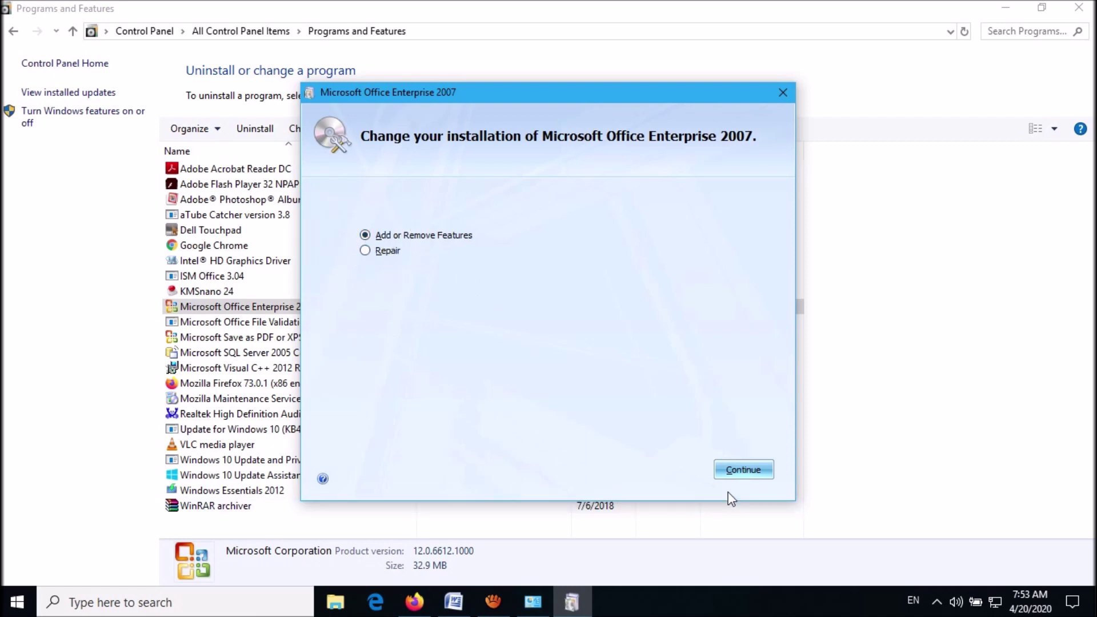
Set Proofing Tools under Office Shared Features to Run all from My Computer, apply, and close setup
click(744, 470)
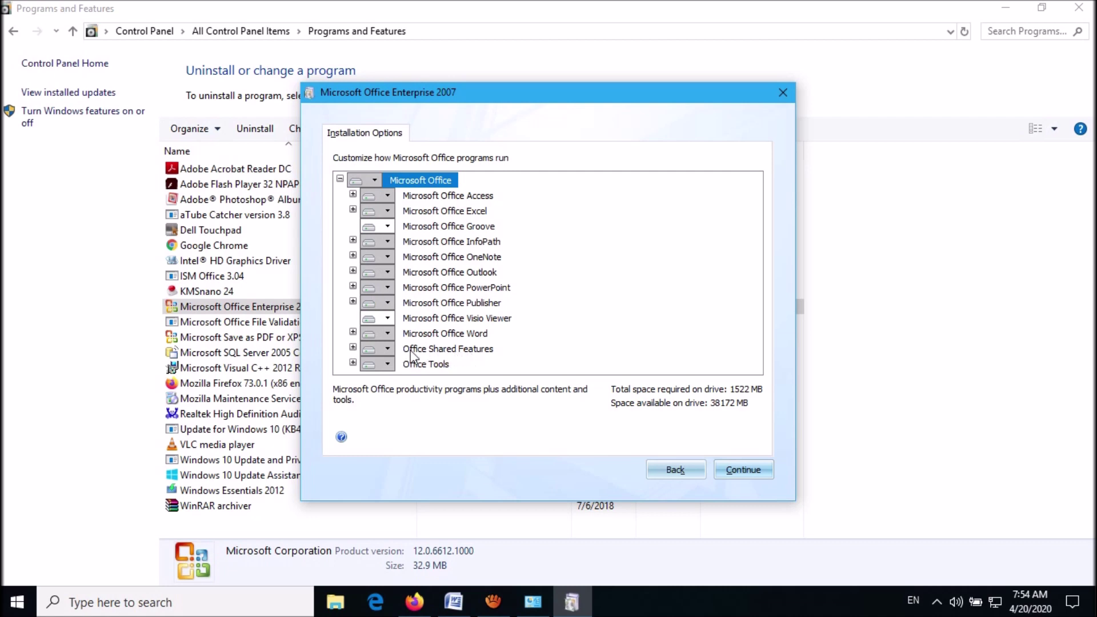
click(354, 348)
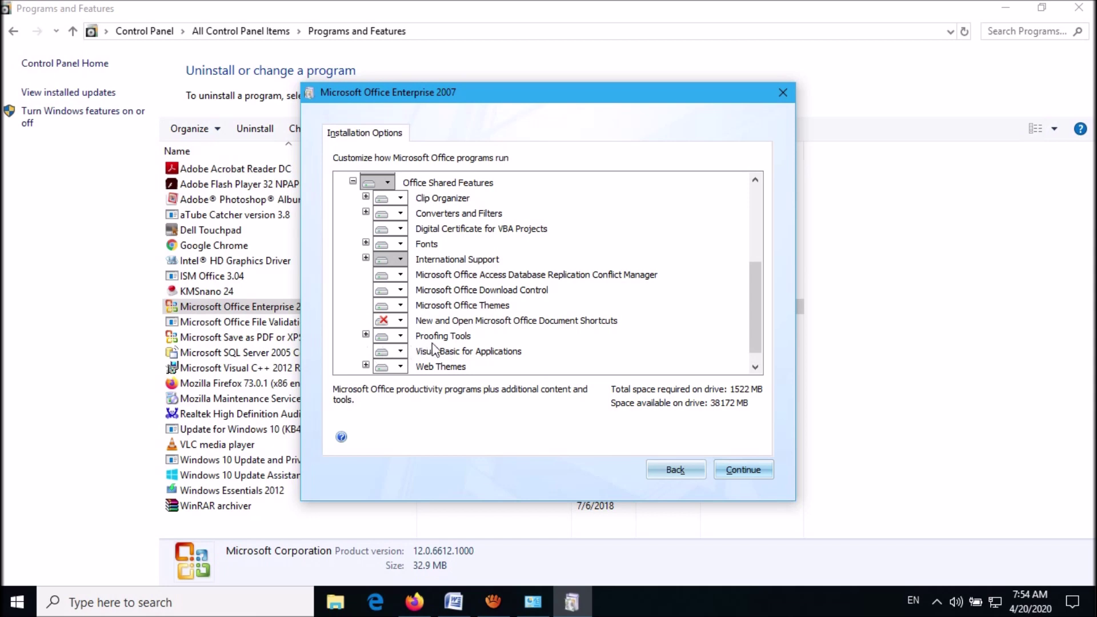
click(402, 337)
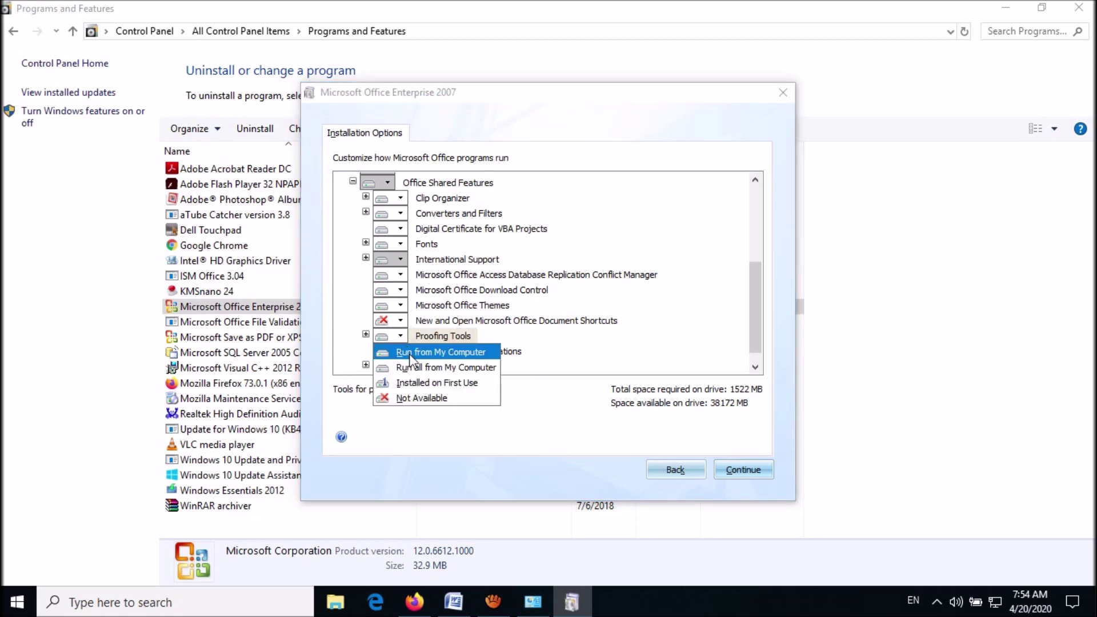
click(446, 368)
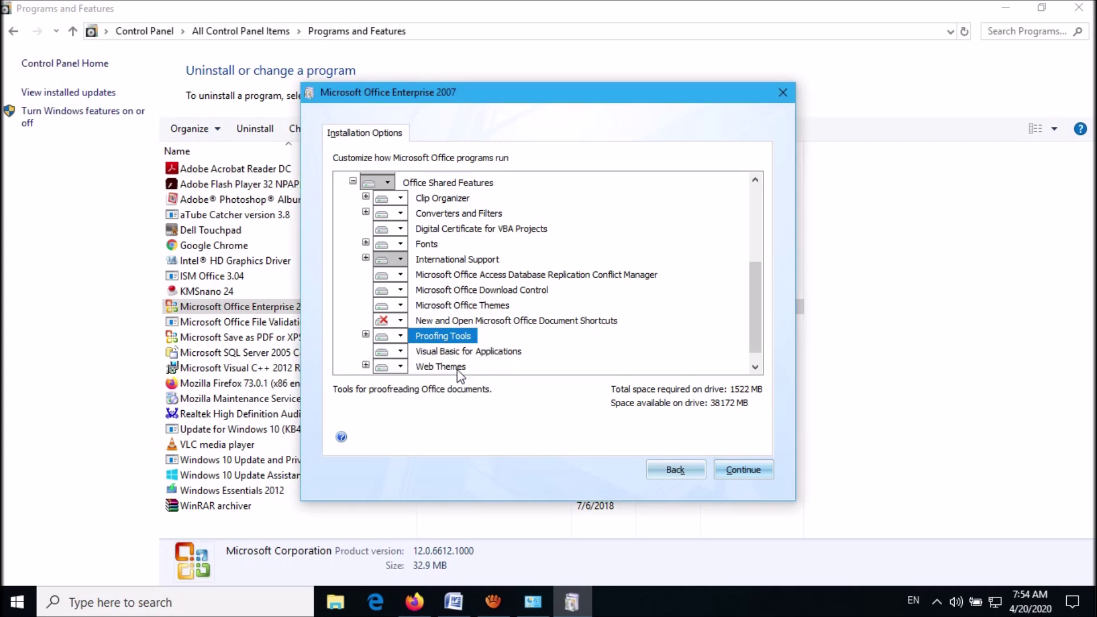
click(745, 469)
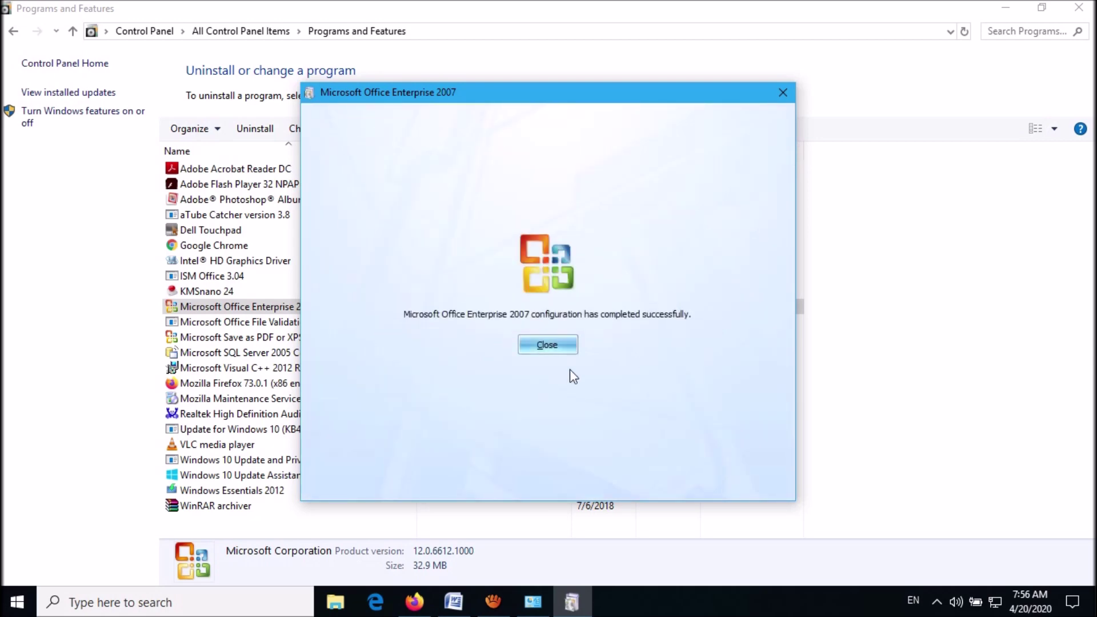
click(547, 344)
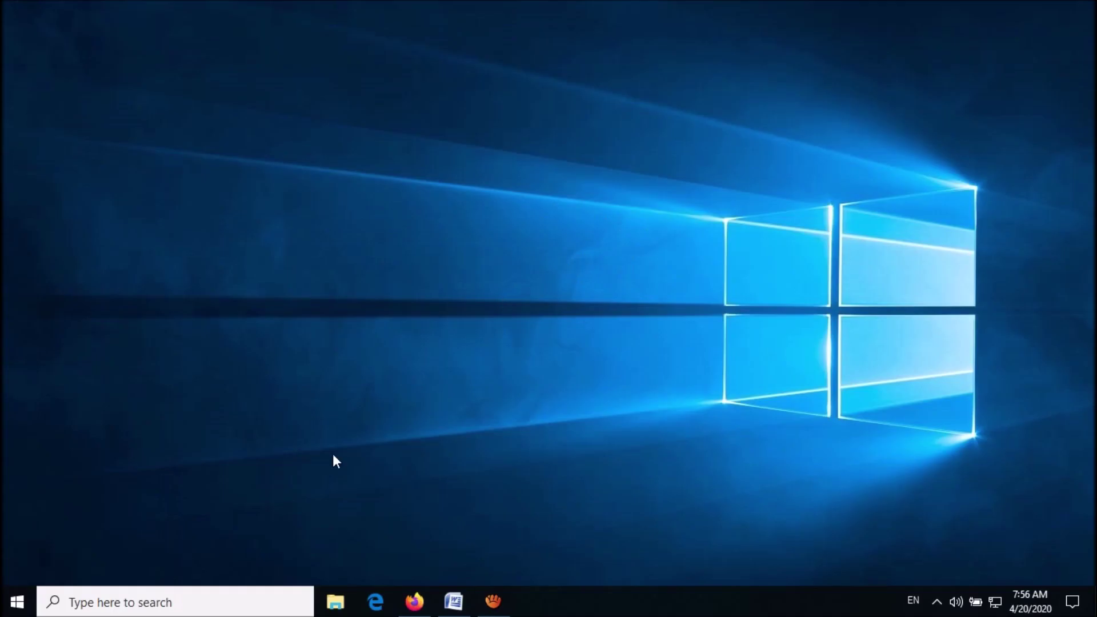
Launch regedit from Start search with Run as administrator
click(212, 602)
text(r)
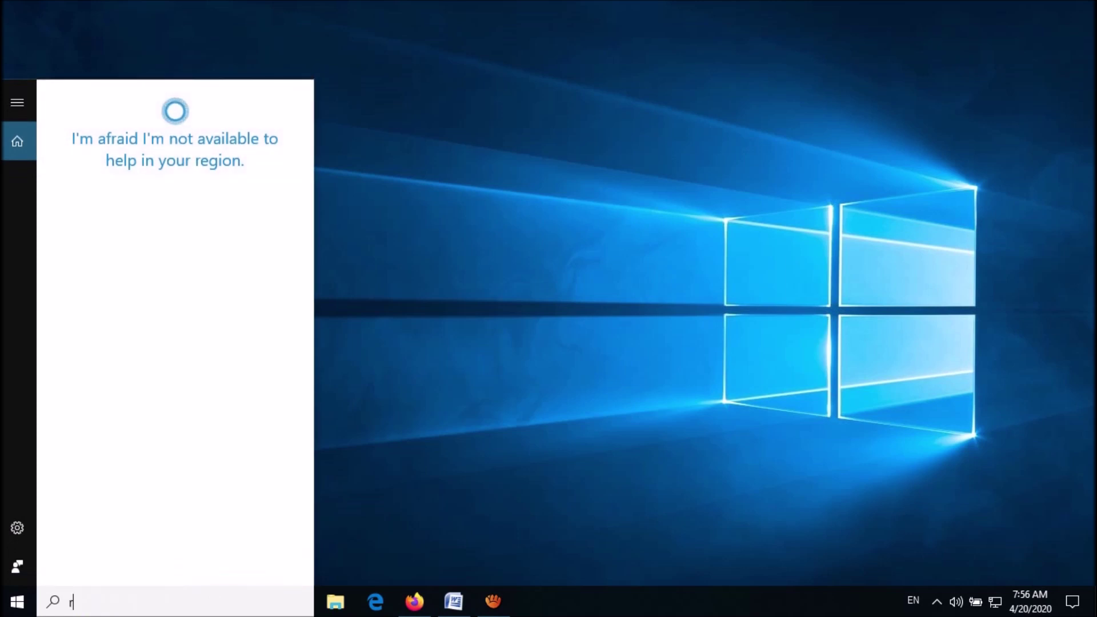
text(eged)
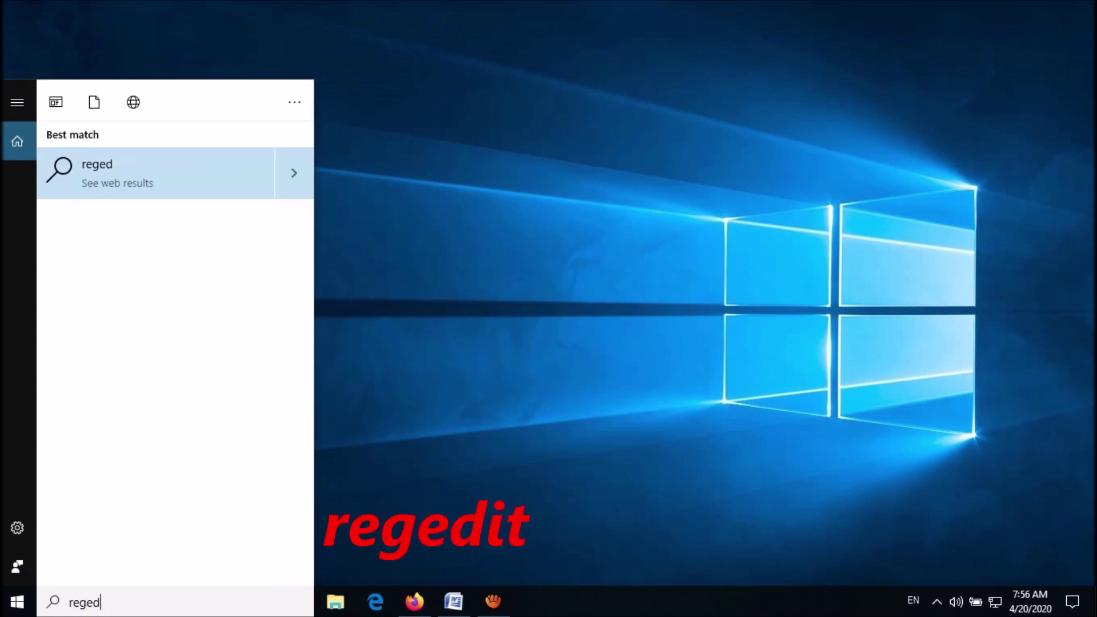
text(it)
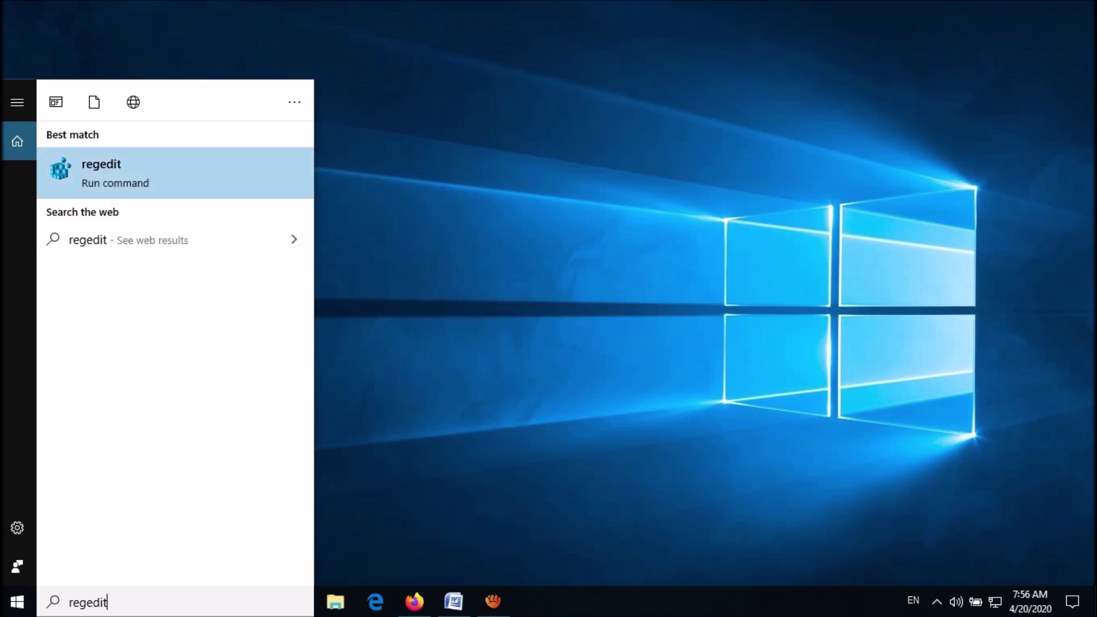
right_click(220, 183)
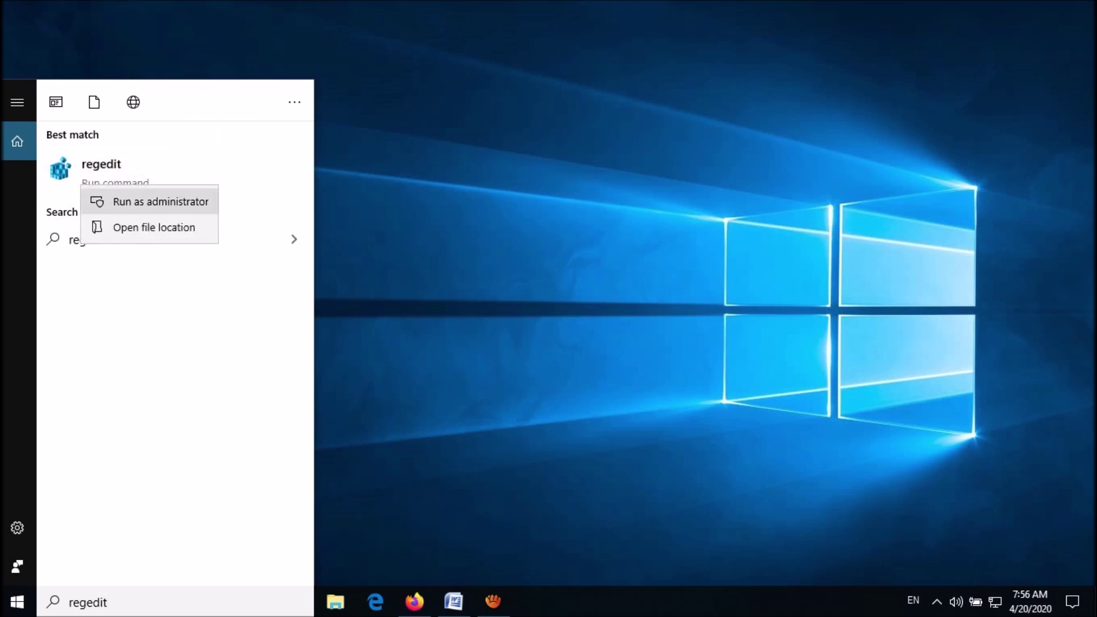
click(160, 200)
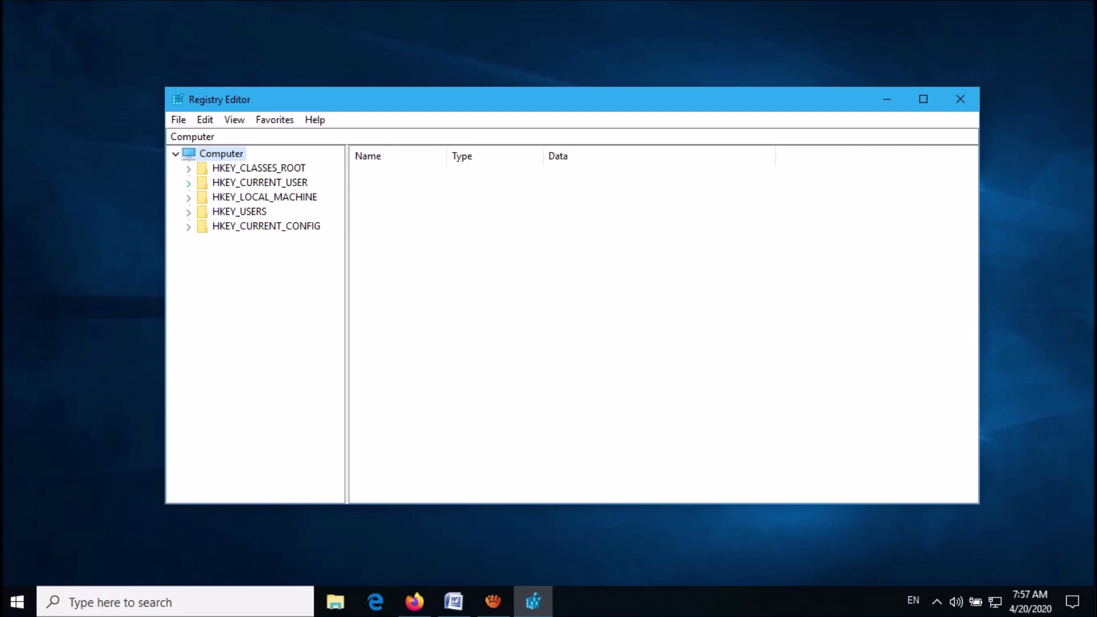
Navigate to HKEY_CURRENT_USER\SOFTWARE\Microsoft\Shared Tools\Proofing Tools\1.0\Override
click(188, 183)
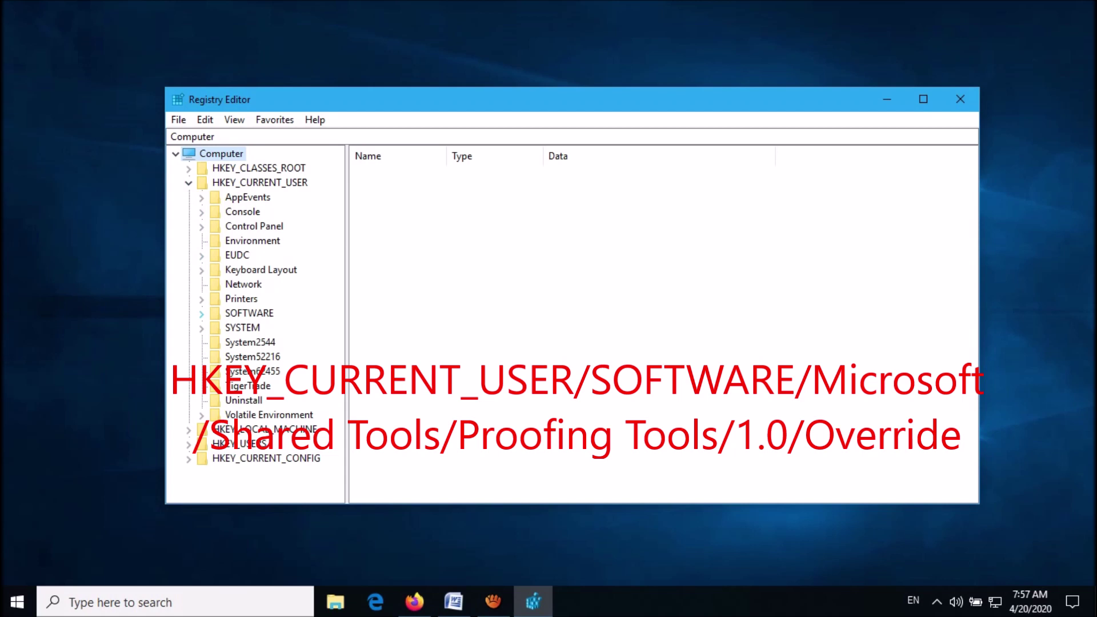
click(202, 314)
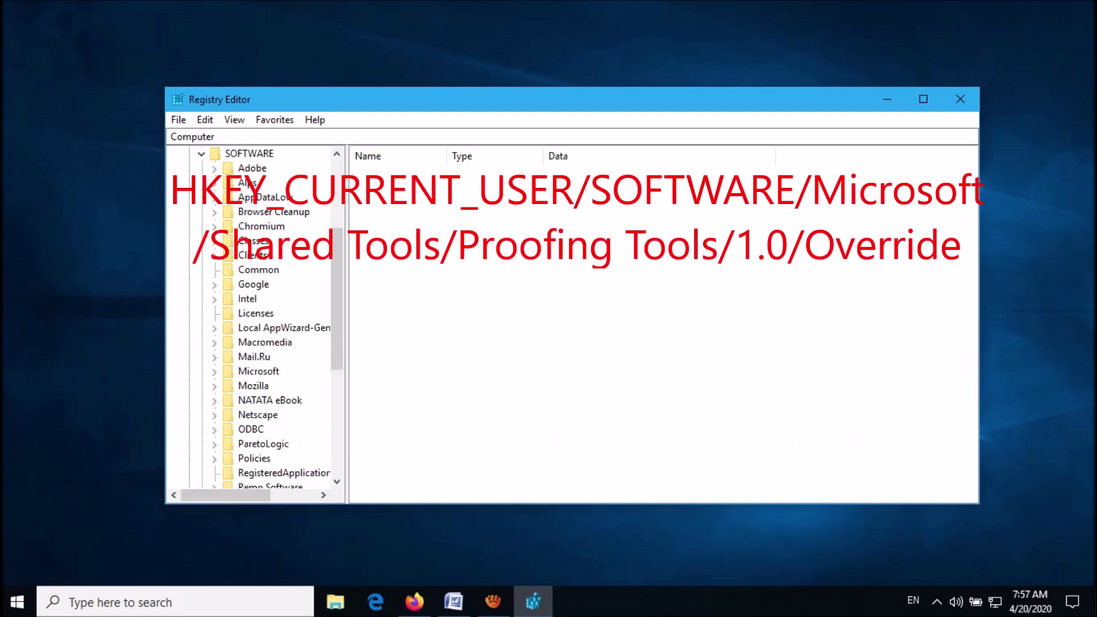
click(215, 371)
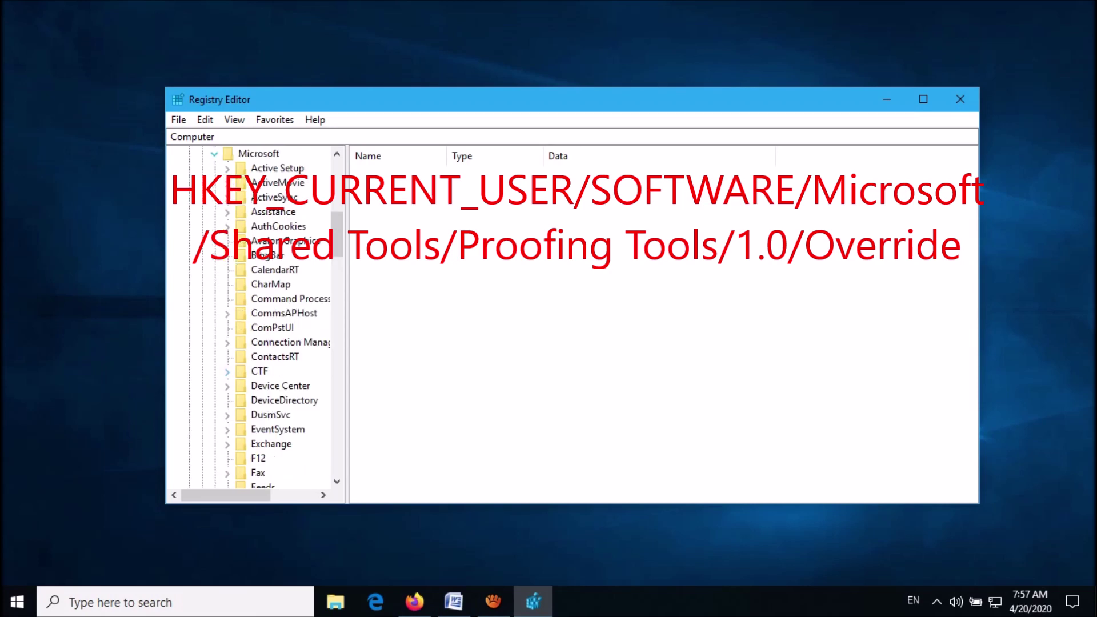
scroll(283, 386, down, 5)
scroll(284, 386, down, 5)
scroll(283, 386, down, 5)
scroll(283, 387, down, 5)
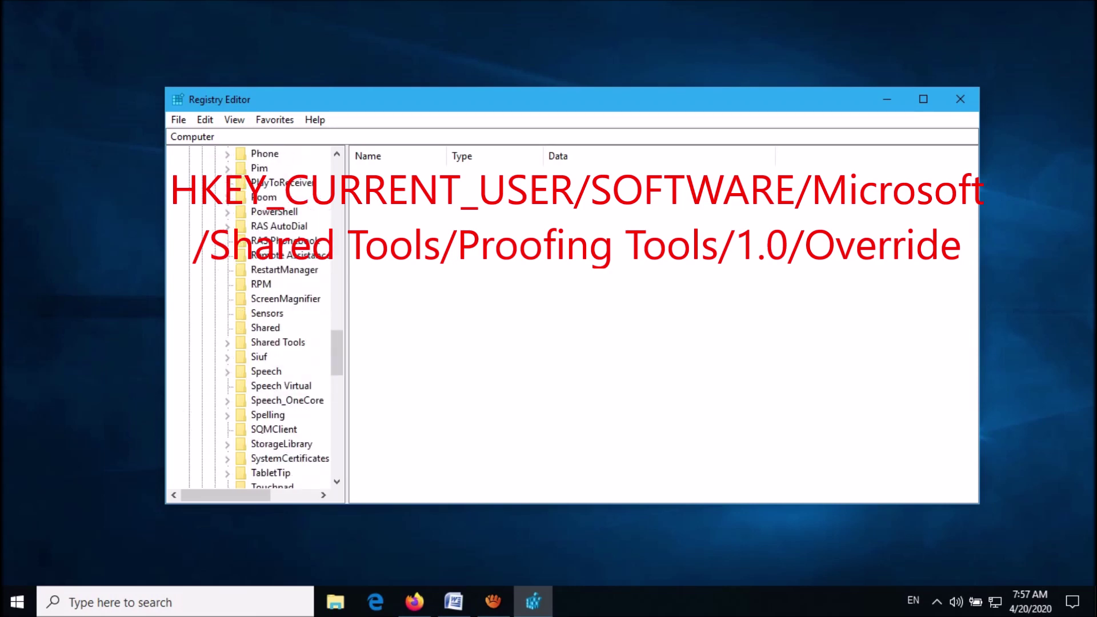
scroll(283, 386, down, 1)
scroll(283, 385, down, 1)
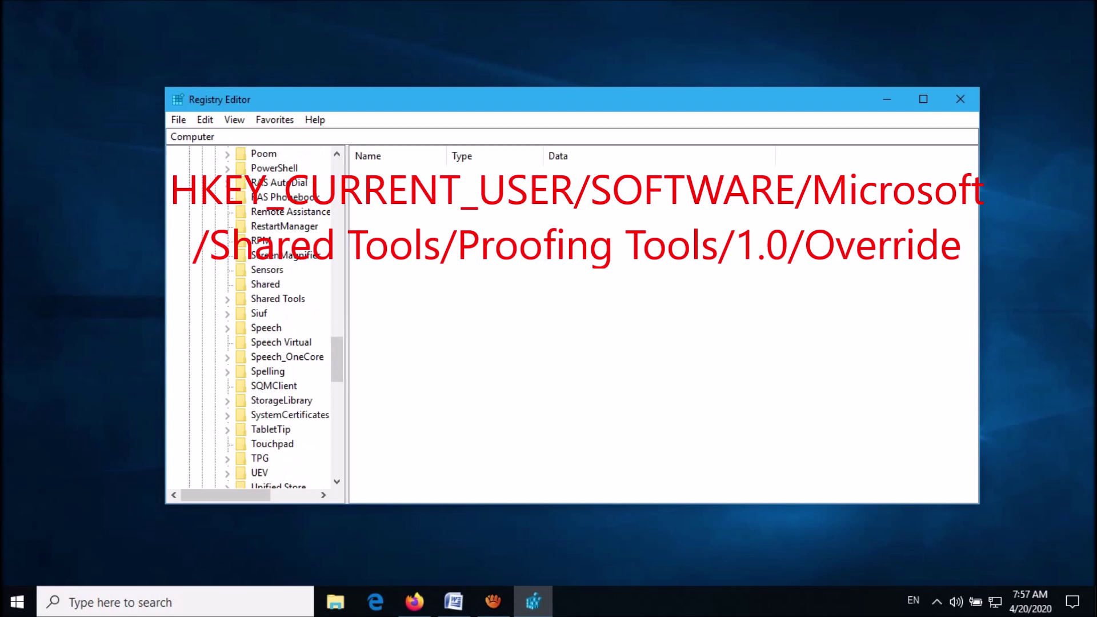
click(227, 299)
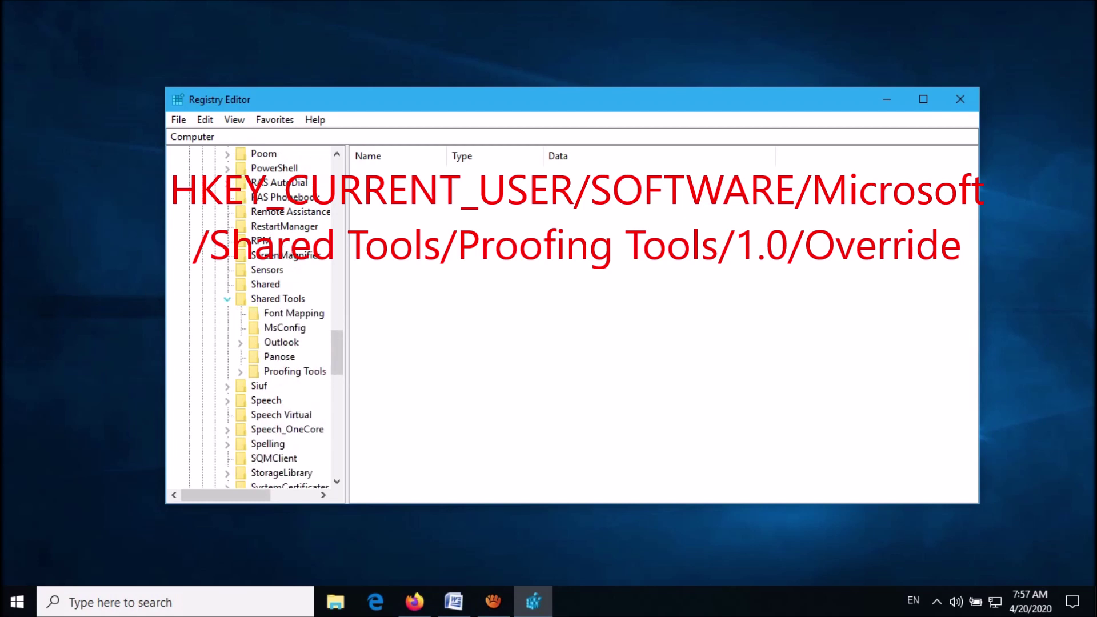
click(240, 371)
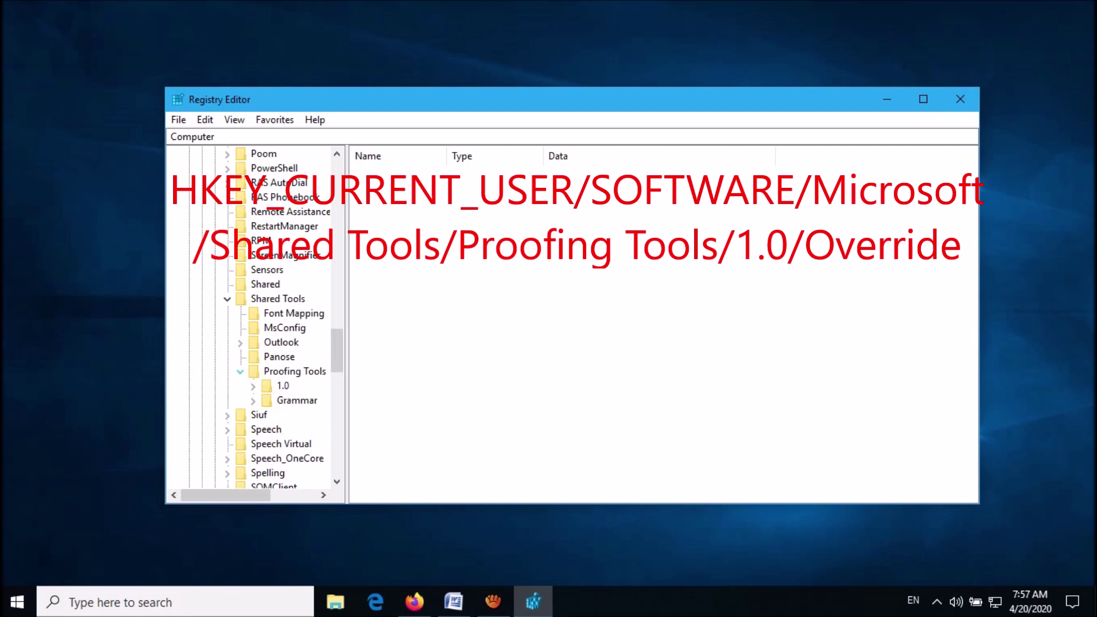
click(254, 386)
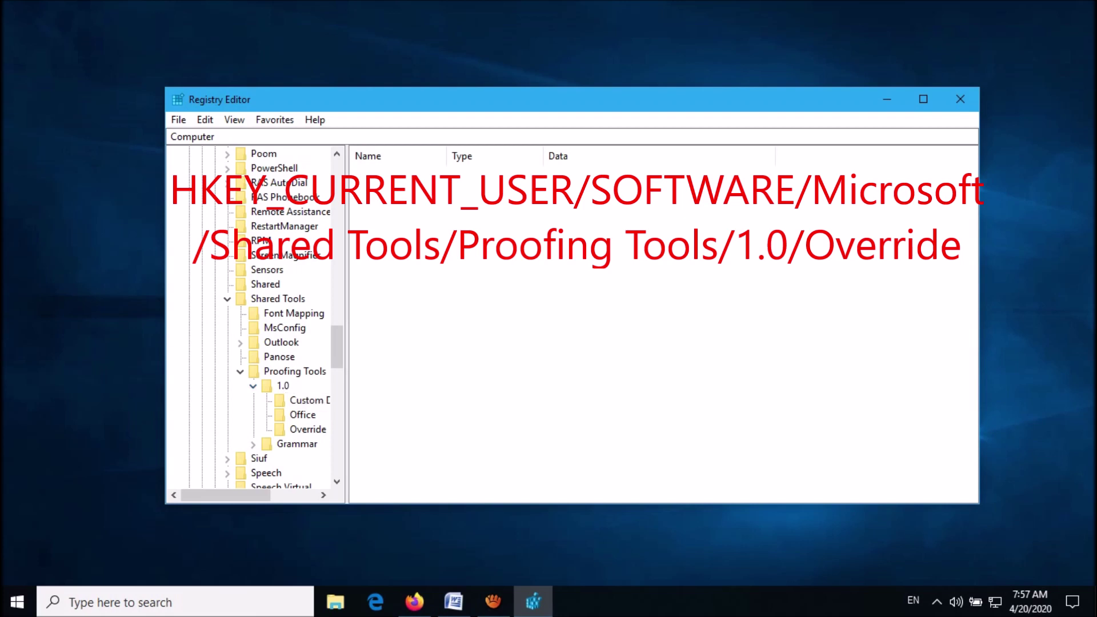
click(307, 430)
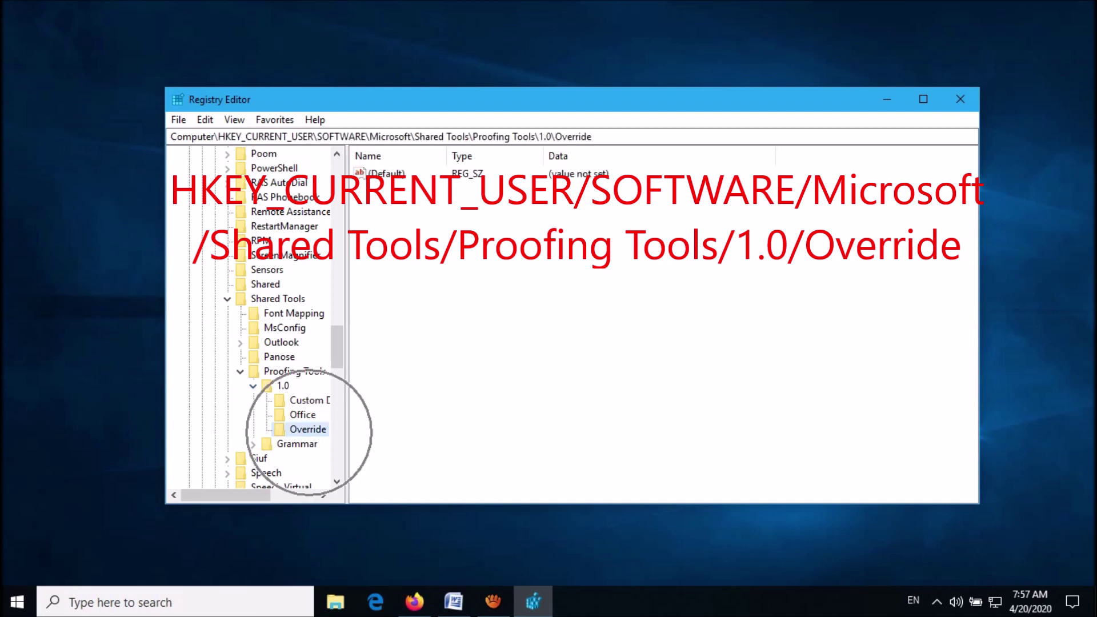
Delete the Override key, confirm with Yes, and close Registry Editor
right_click(308, 430)
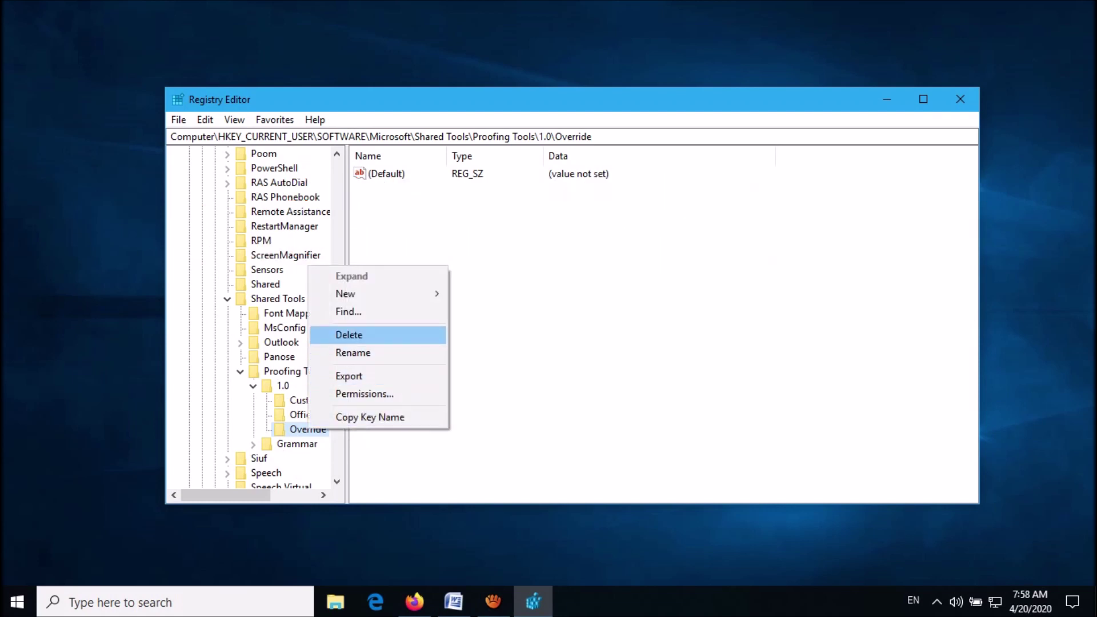
click(349, 335)
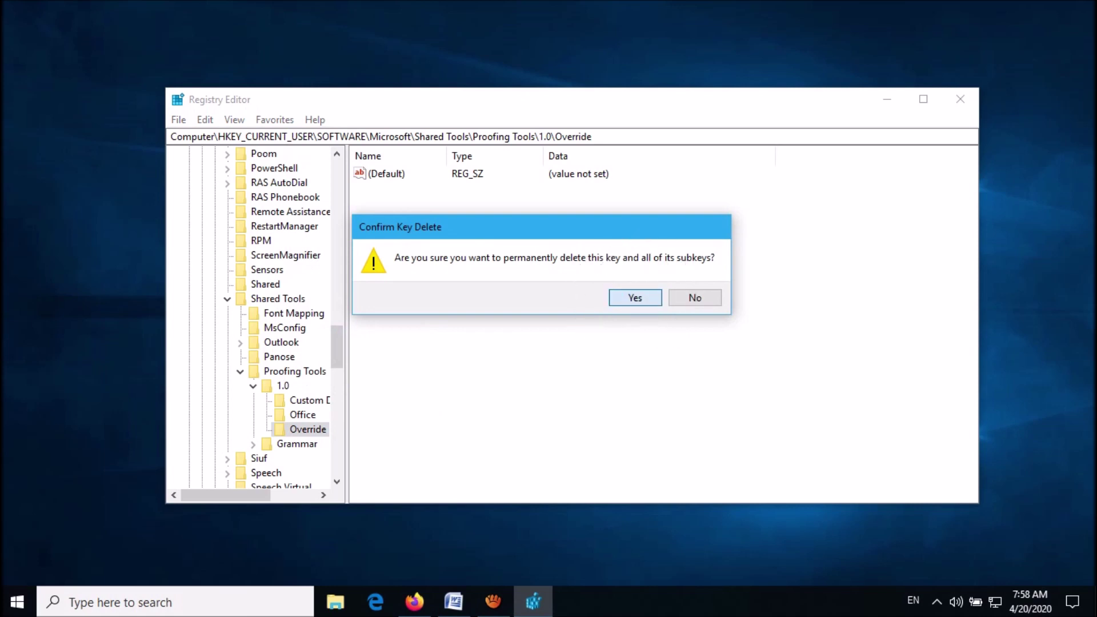
click(635, 298)
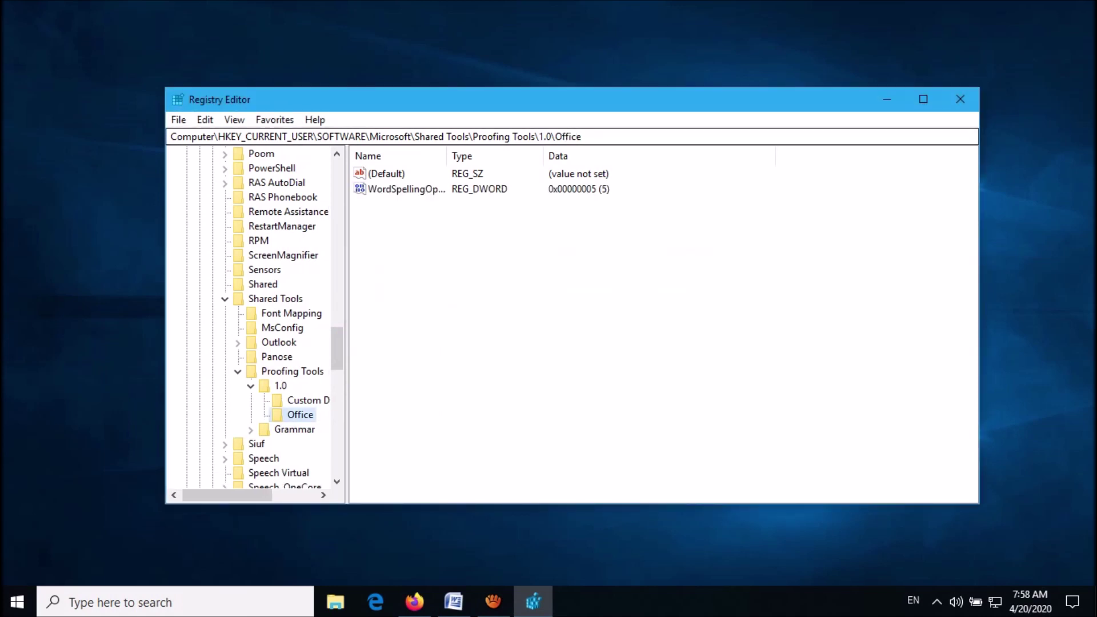
click(960, 99)
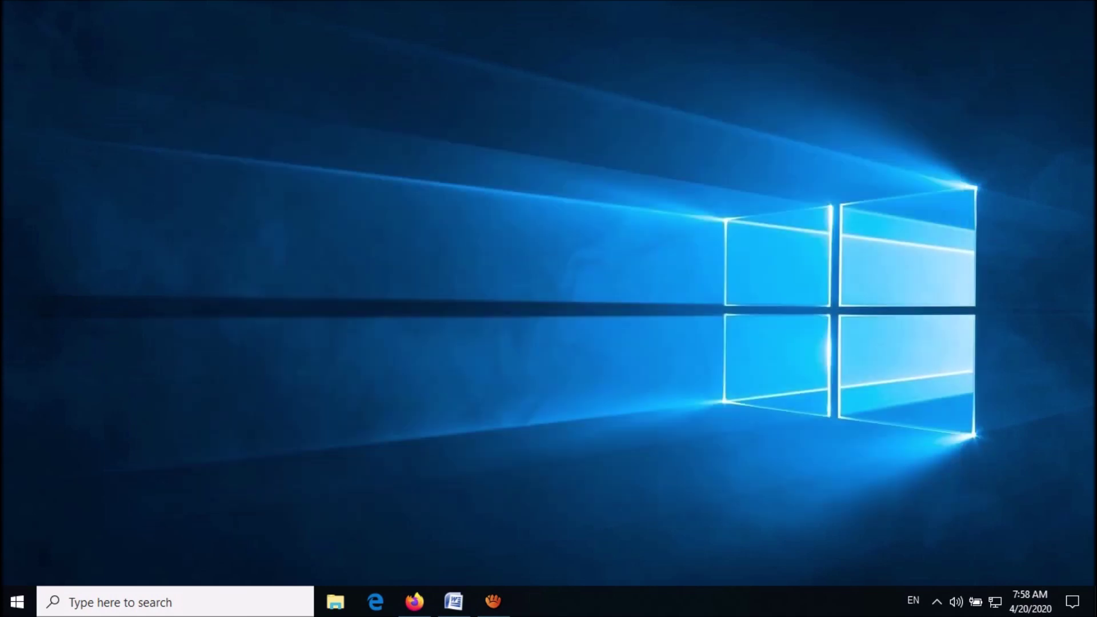
click(18, 601)
click(17, 566)
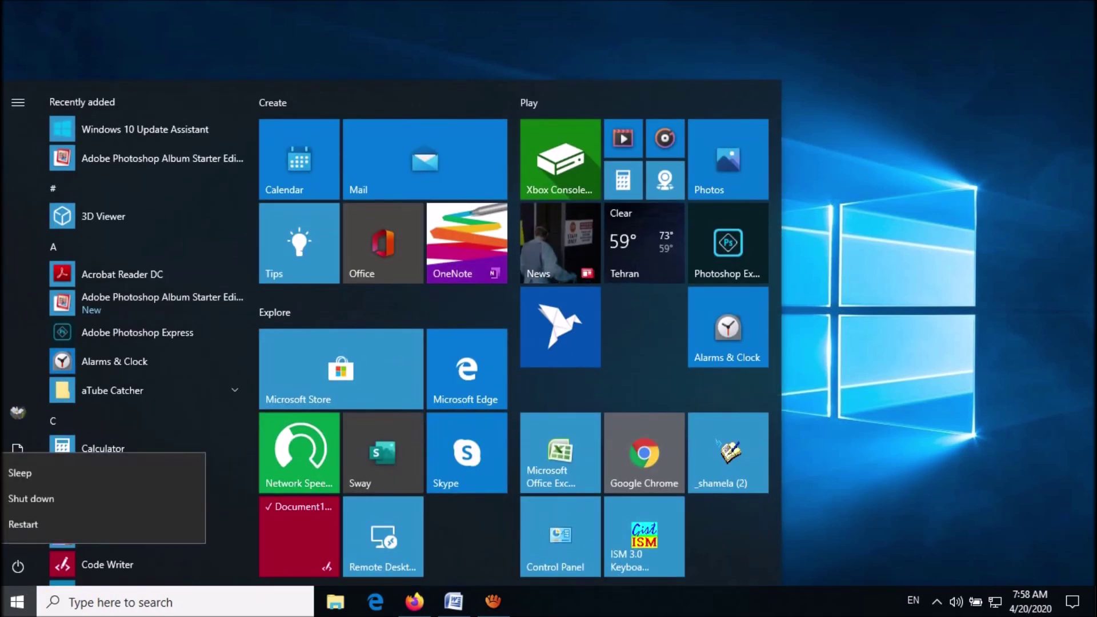
click(34, 524)
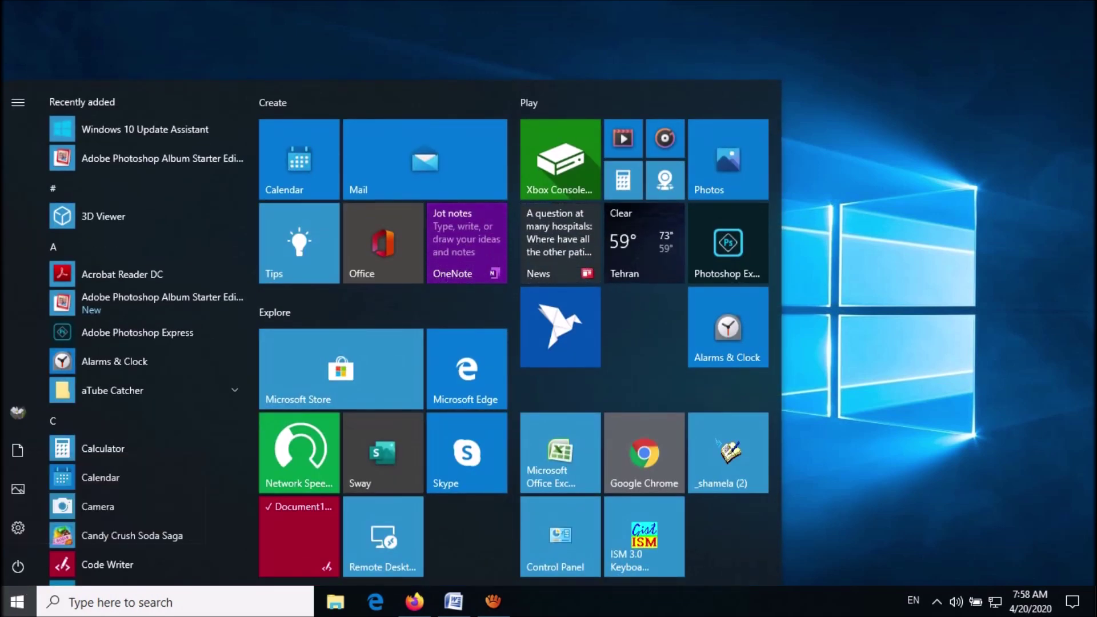